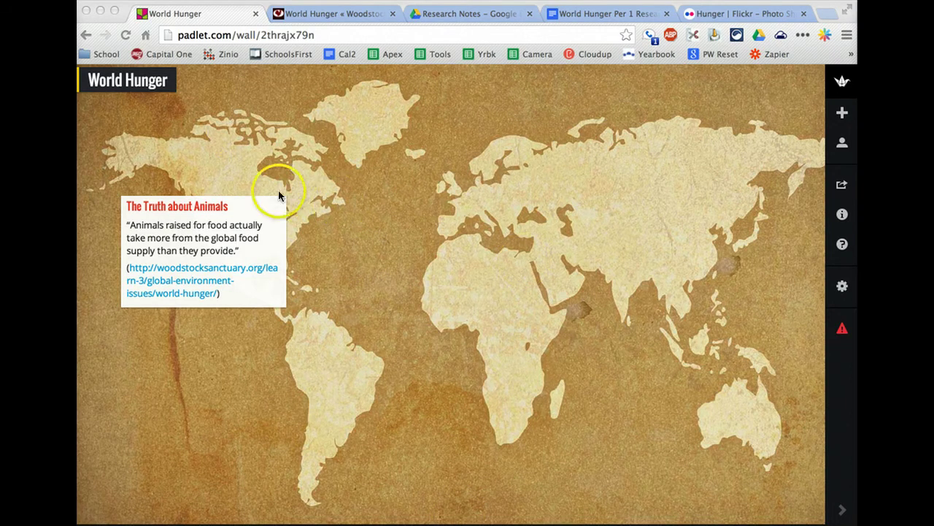
# Add a 'Sources' label post, drag it into the Indian Ocean, then show the Woodstock page.
pyautogui.click(240, 229)
pyautogui.moveTo(196, 256)
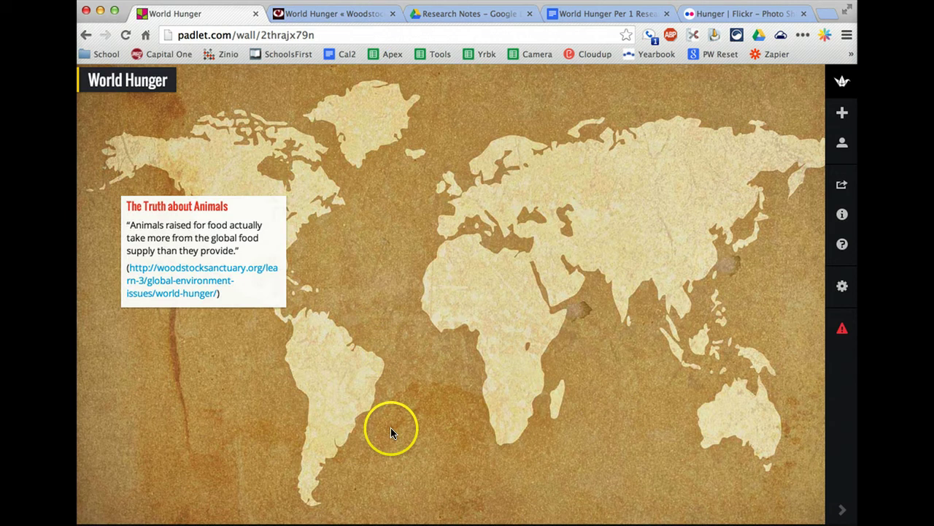
pyautogui.doubleClick(414, 370)
pyautogui.write('Sources')
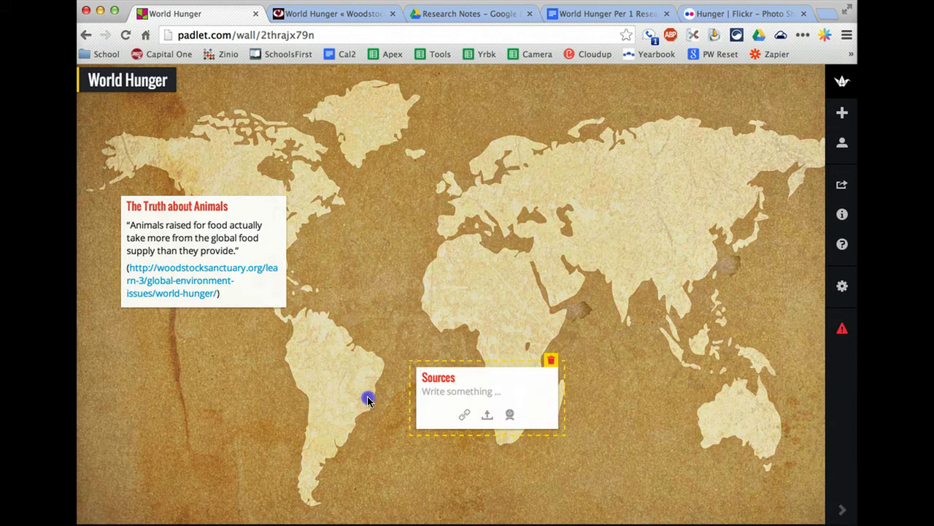
pyautogui.click(368, 399)
pyautogui.moveTo(449, 381); pyautogui.dragTo(613, 379)
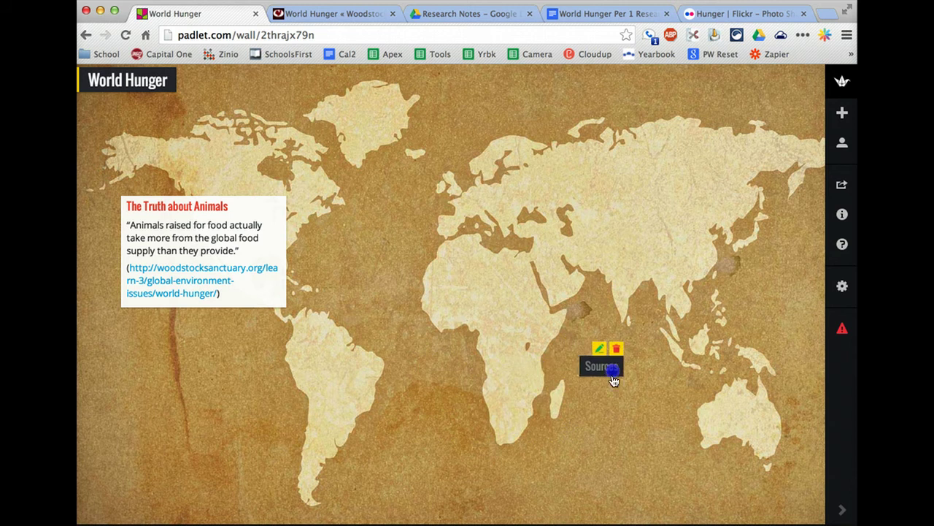
pyautogui.click(332, 14)
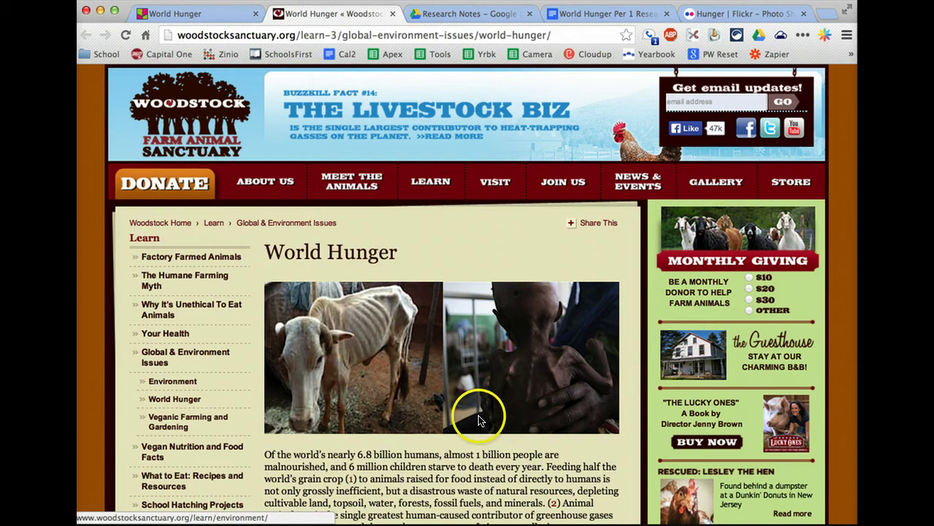
# Drop the Woodstock page's URL onto the map as a link post and nudge the Sources label.
pyautogui.click(167, 38)
pyautogui.moveTo(178, 29); pyautogui.dragTo(413, 304)
pyautogui.moveTo(464, 376); pyautogui.dragTo(464, 376)
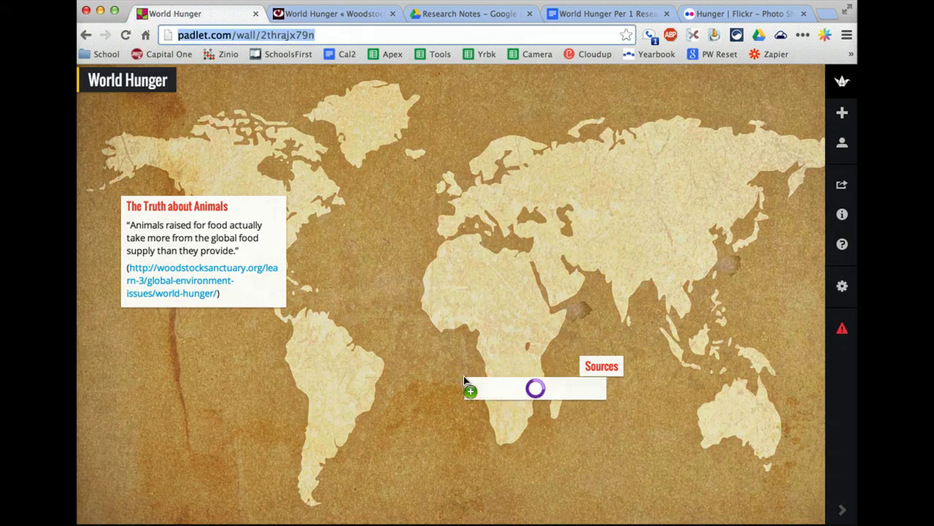
pyautogui.click(551, 406)
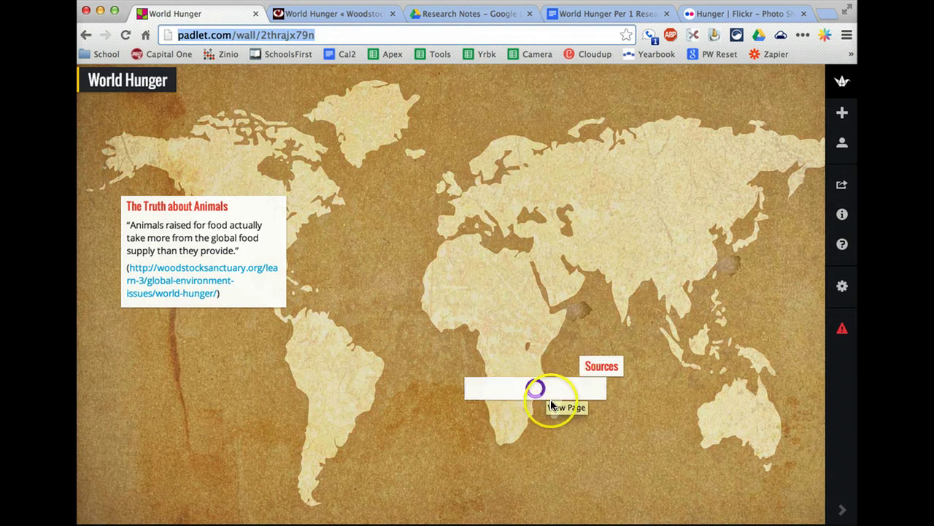
pyautogui.click(576, 462)
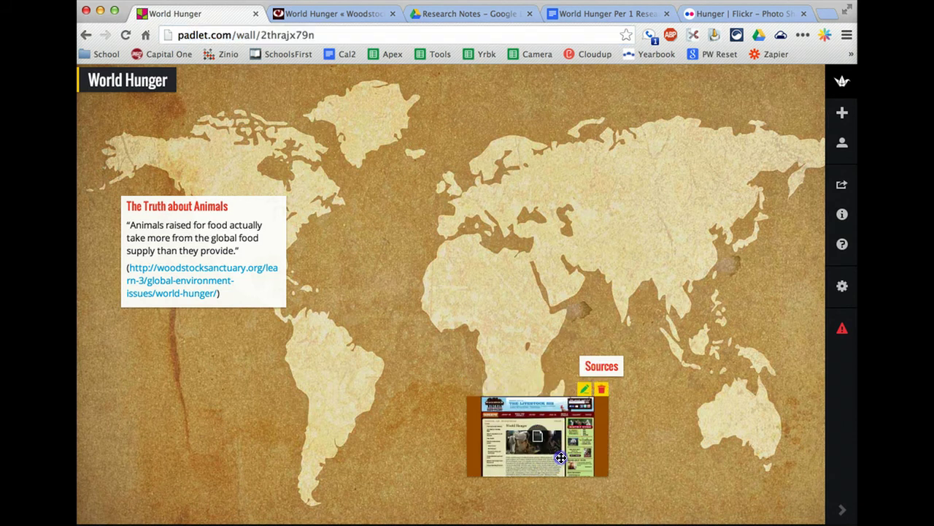
pyautogui.moveTo(601, 367)
pyautogui.mouseDown()
pyautogui.moveTo(590, 344)
pyautogui.moveTo(605, 357)
pyautogui.mouseUp()
pyautogui.click(583, 421)
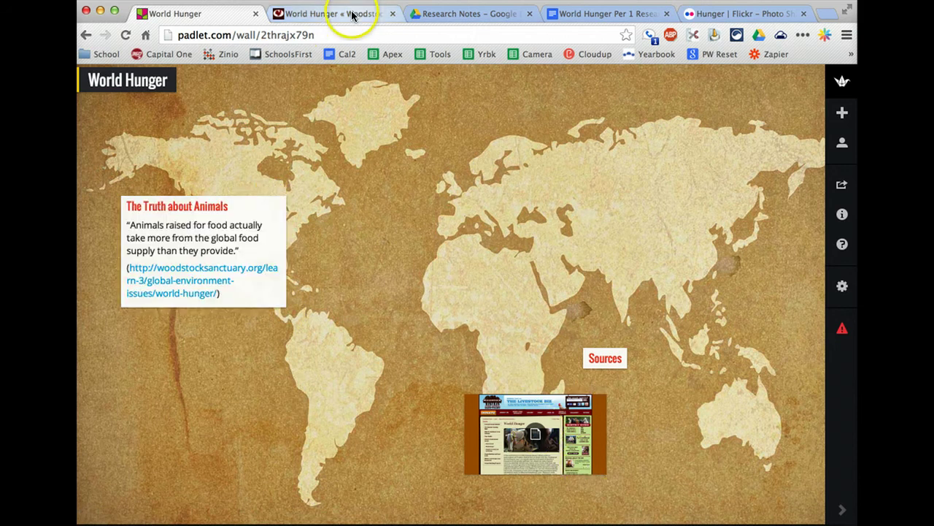
# Title the Woodstock link post 'World Hunger', then open the quote post's source link.
pyautogui.moveTo(505, 459)
pyautogui.mouseDown()
pyautogui.moveTo(505, 441)
pyautogui.moveTo(512, 468)
pyautogui.mouseUp()
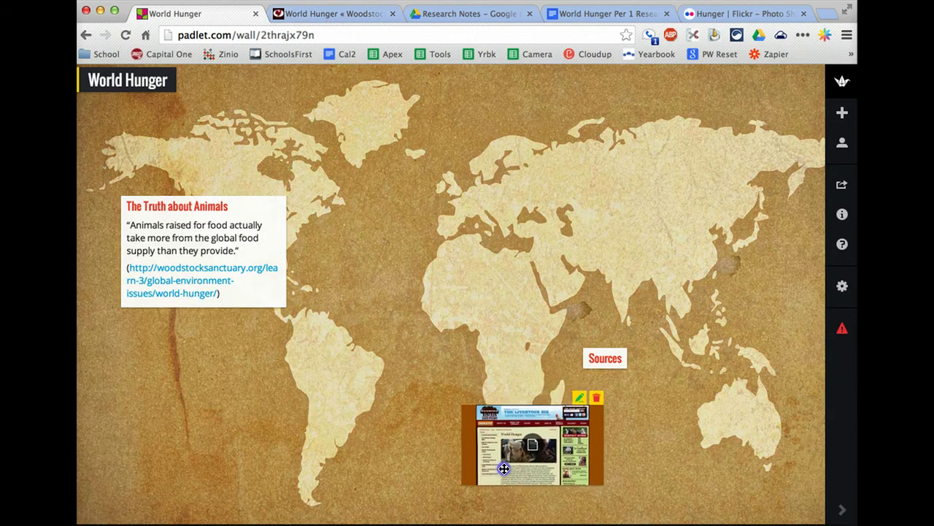
pyautogui.click(588, 396)
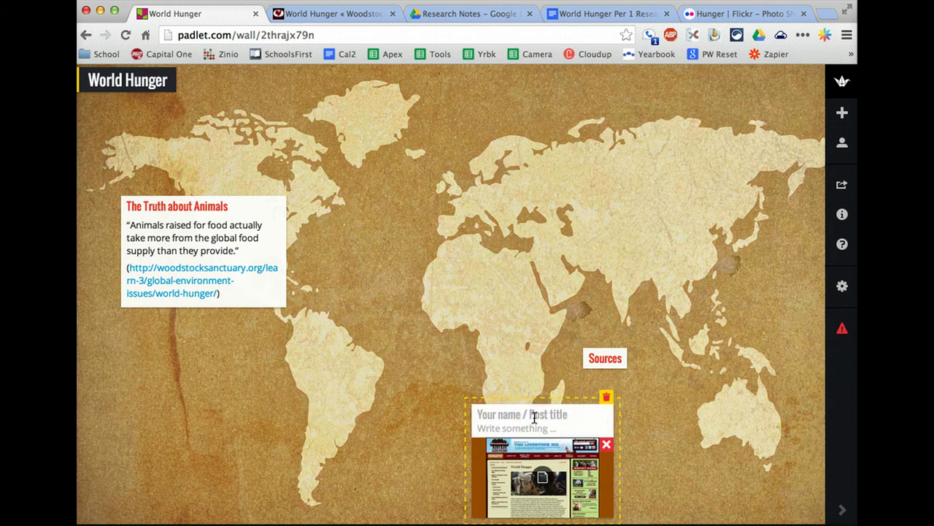
pyautogui.click(312, 14)
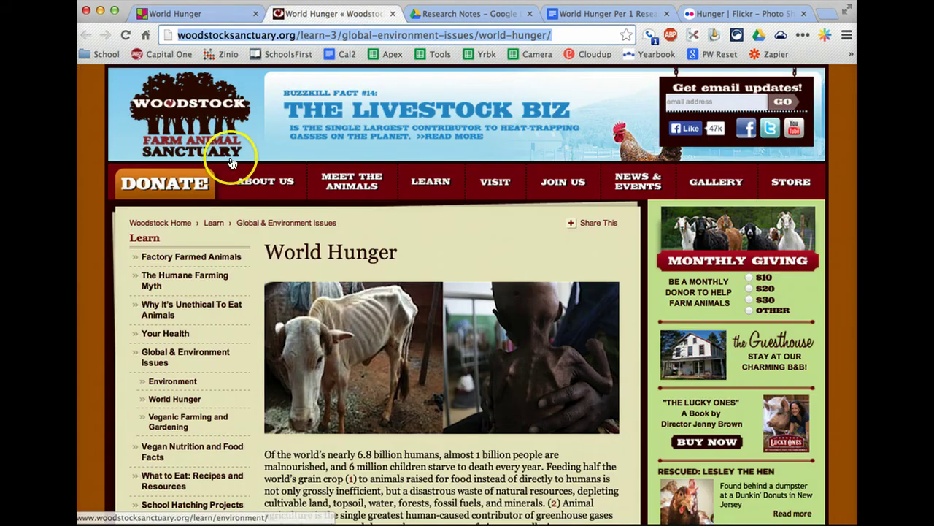
pyautogui.click(183, 13)
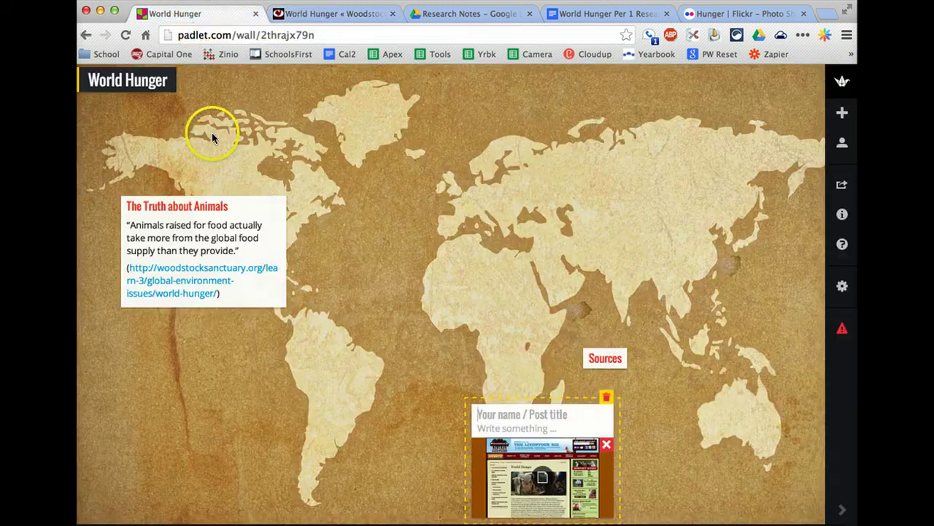
pyautogui.write('World Hunger')
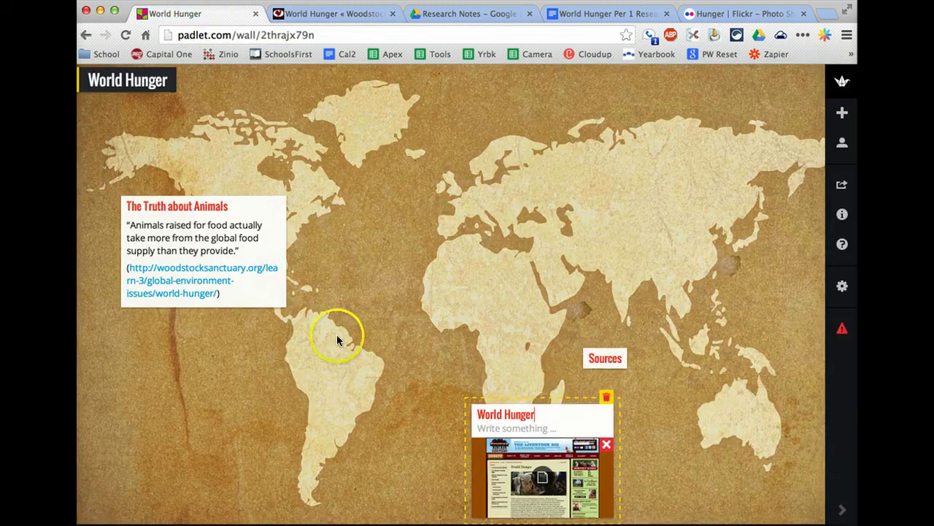
pyautogui.click(374, 400)
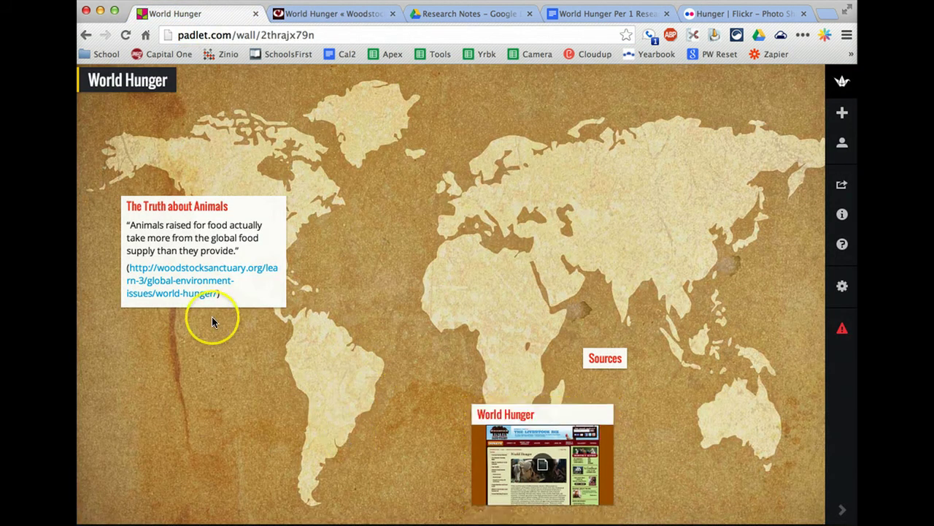
pyautogui.click(205, 288)
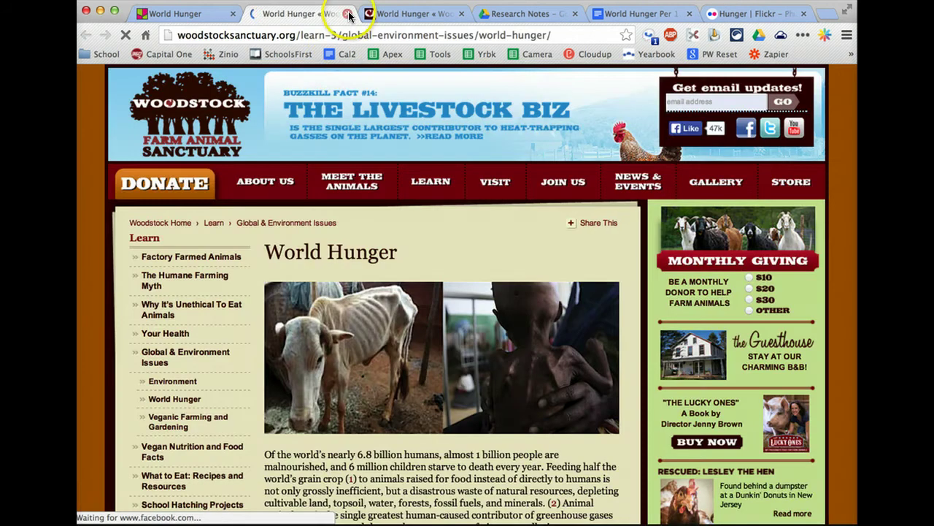
# In the Truth about Animals post, replace the web address with '(World Hunger)' on the quote's line.
pyautogui.click(348, 13)
pyautogui.click(262, 189)
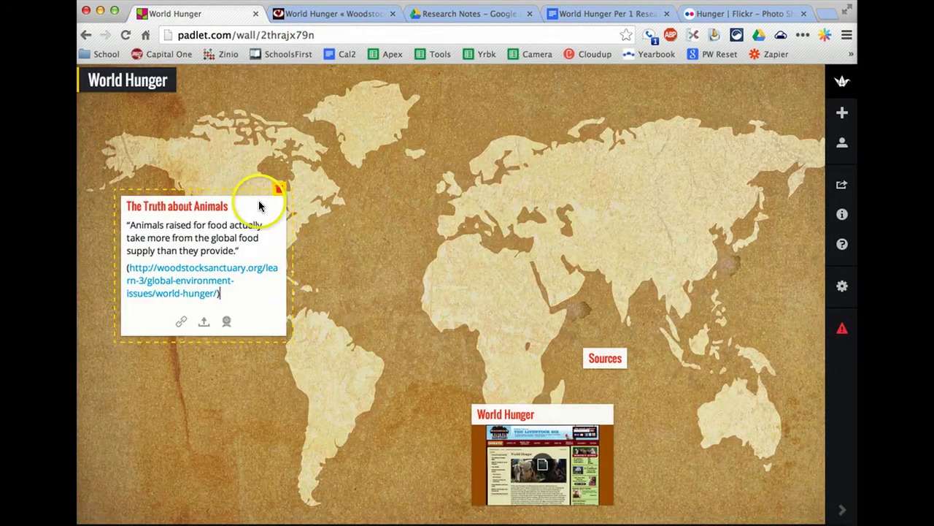
pyautogui.moveTo(212, 293); pyautogui.dragTo(129, 268)
pyautogui.press('BackSpace')
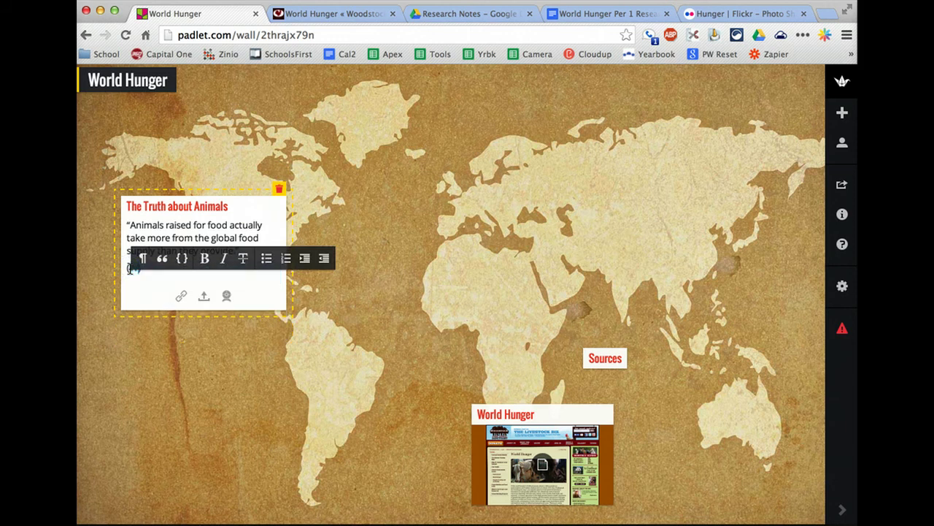
pyautogui.write('Wold')
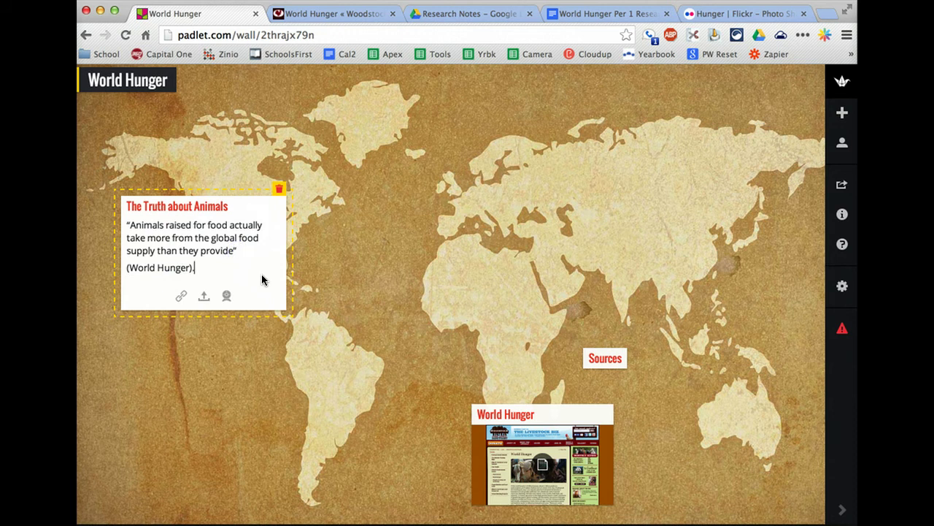
pyautogui.click(129, 270)
pyautogui.press('BackSpace')
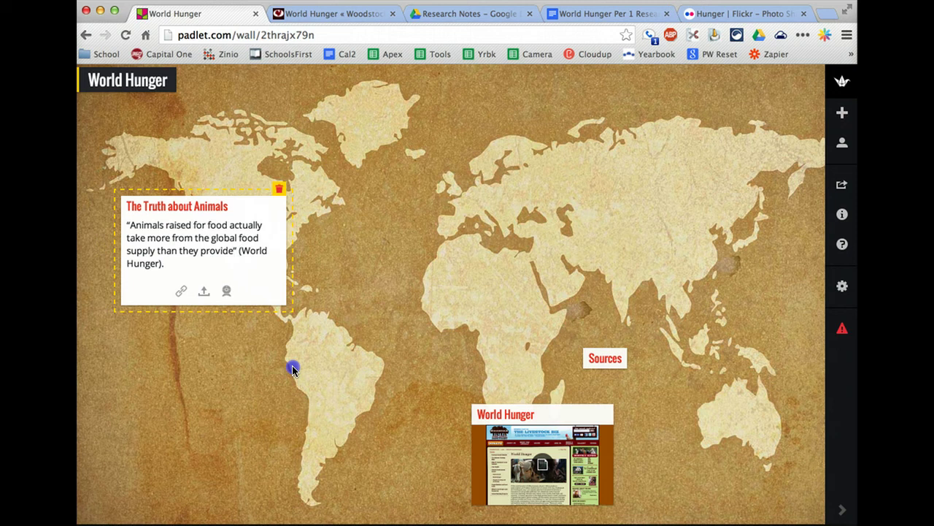
pyautogui.click(291, 370)
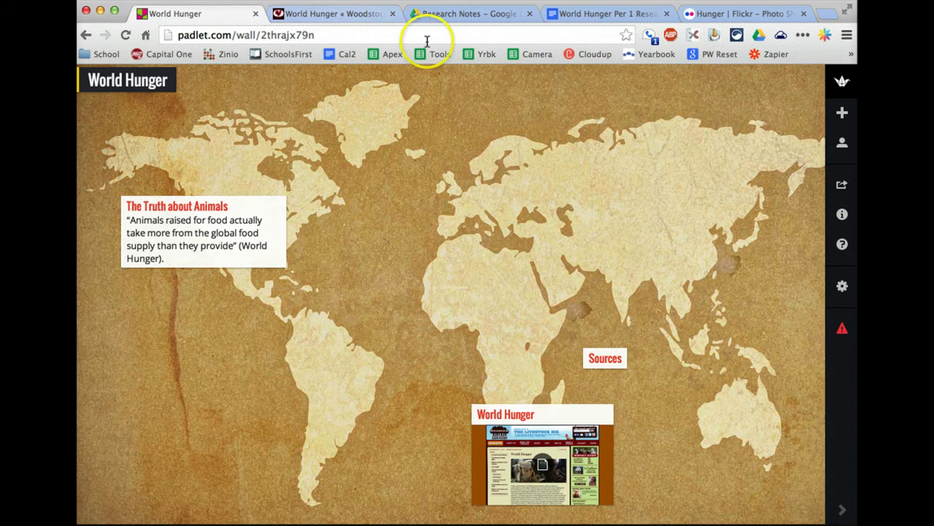
# Drop the Flickr Hunger photo link onto the wall, then delete the resulting video post.
pyautogui.click(749, 14)
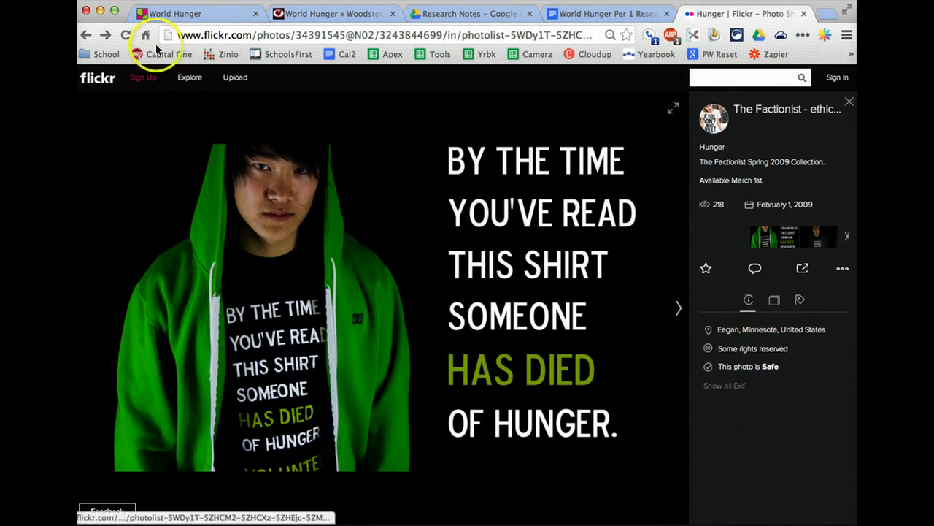
pyautogui.click(157, 14)
pyautogui.click(698, 14)
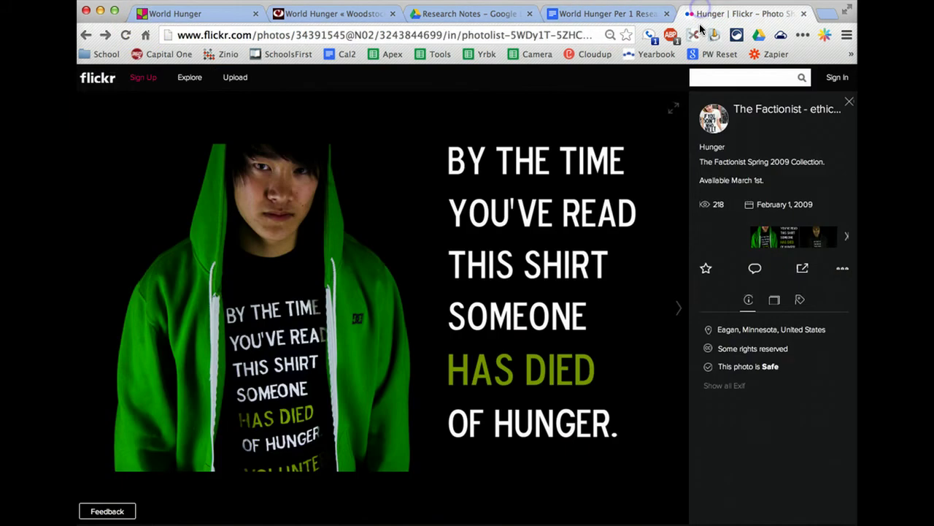
pyautogui.click(236, 35)
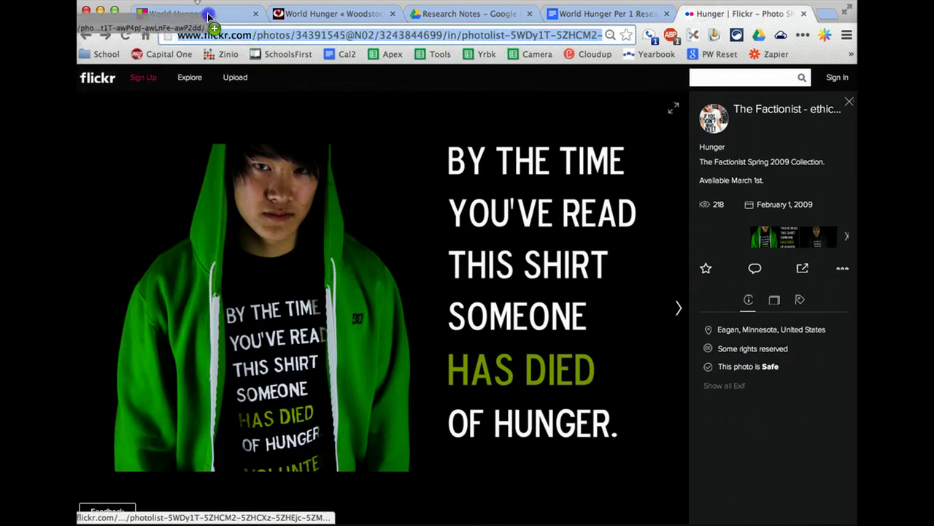
pyautogui.moveTo(235, 35); pyautogui.dragTo(439, 283)
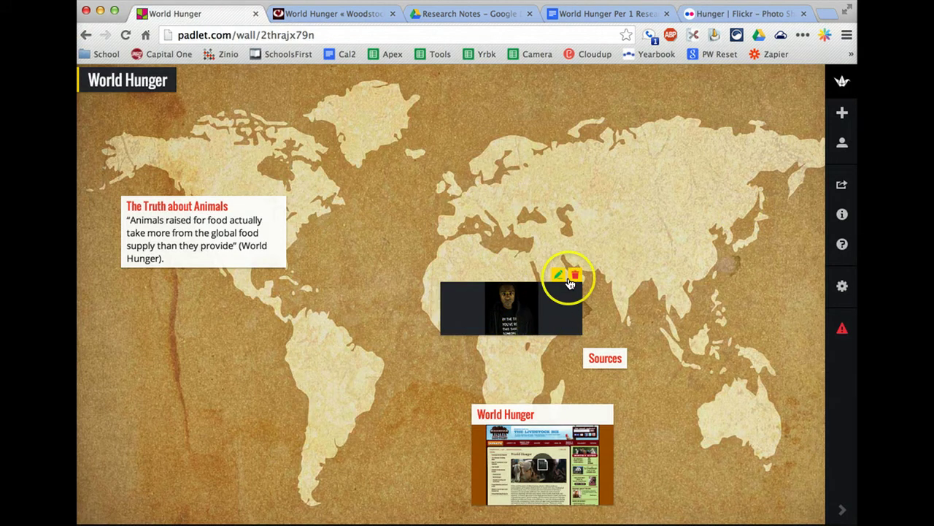
pyautogui.click(571, 280)
pyautogui.click(529, 351)
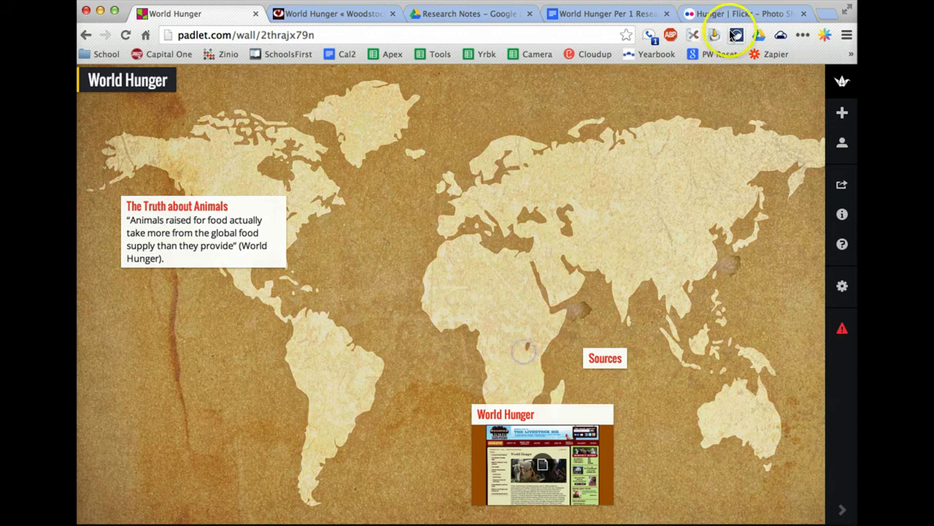
# Open the Hunger photo's Download / All sizes page on Flickr.
pyautogui.click(736, 14)
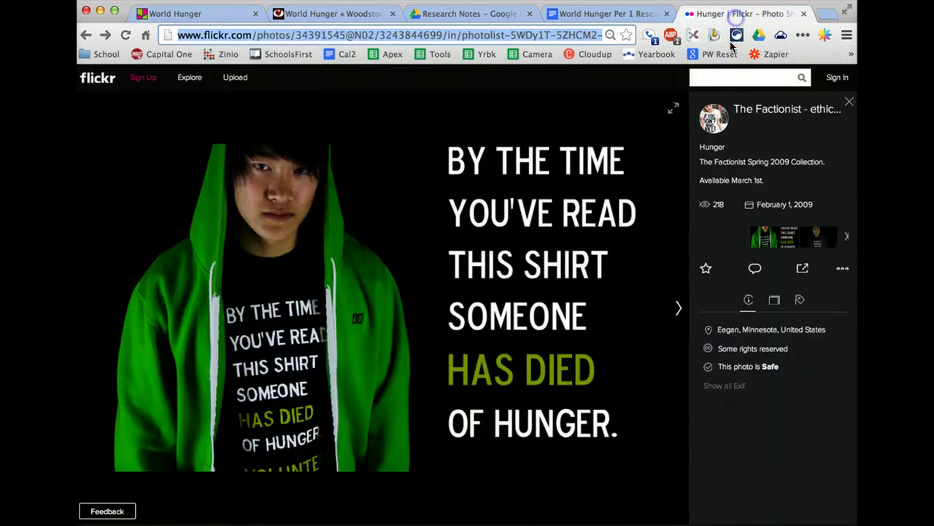
pyautogui.click(843, 268)
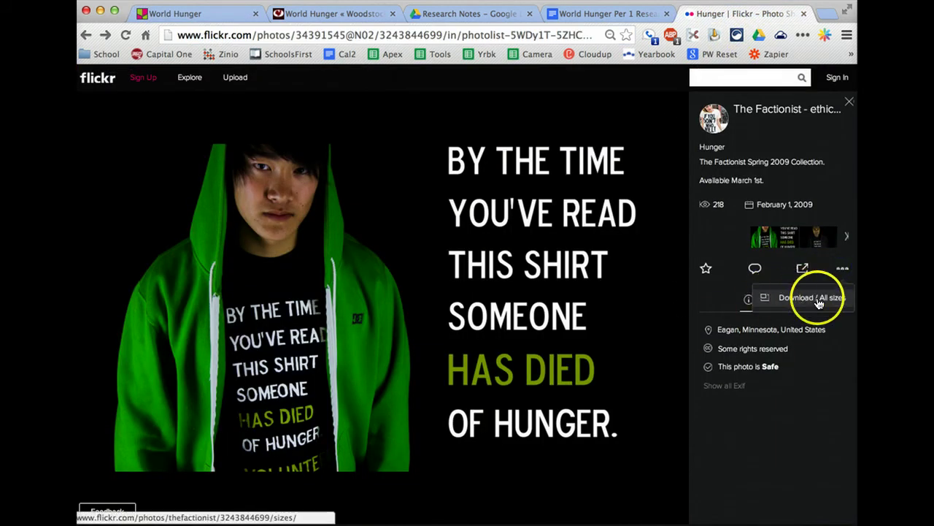
pyautogui.click(819, 299)
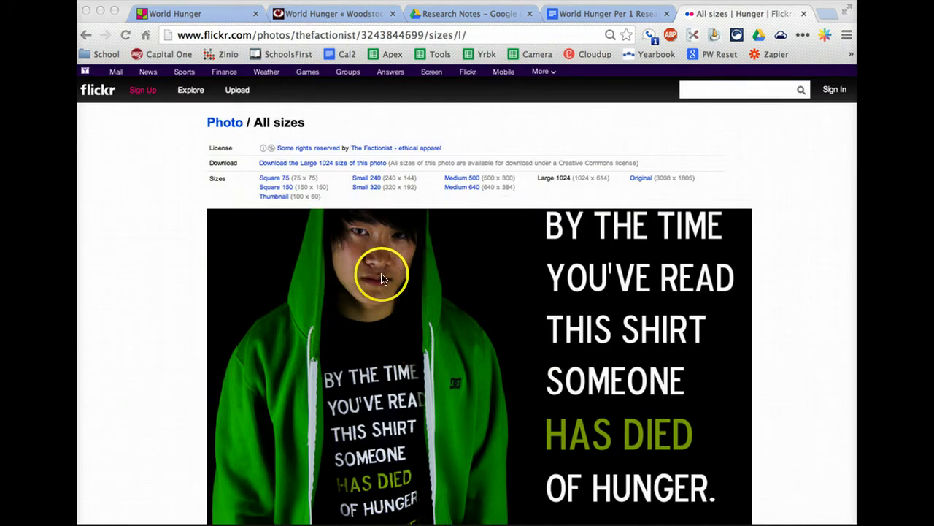
# Drag the Flickr shirt photo onto the World Hunger wall as an image post.
pyautogui.click(251, 251)
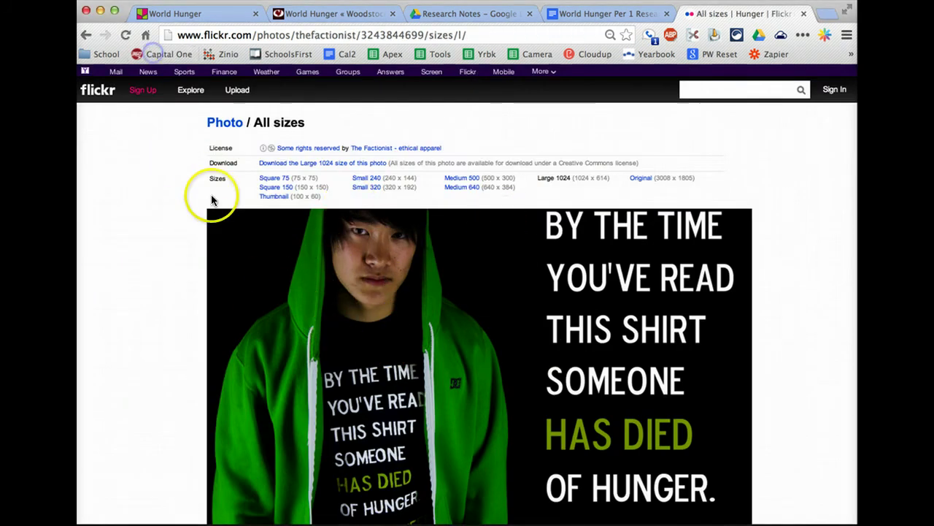
pyautogui.rightClick(224, 231)
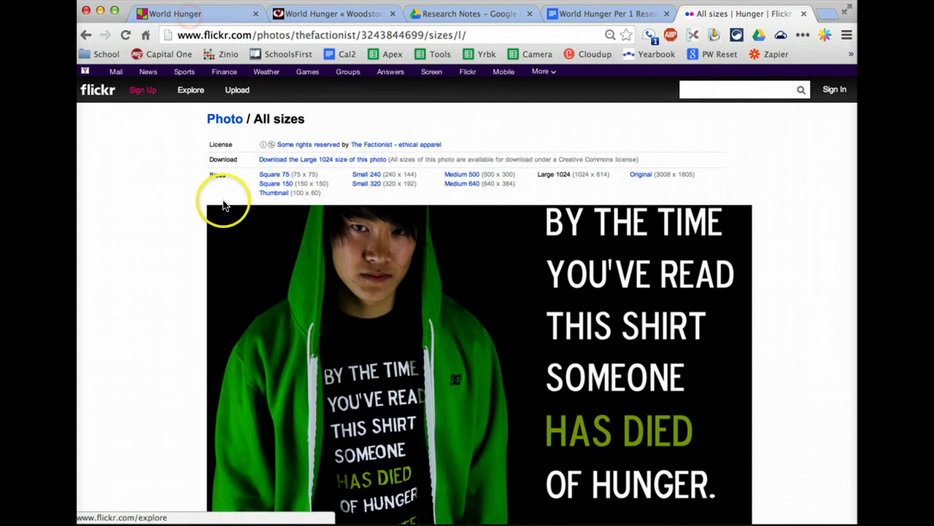
pyautogui.moveTo(223, 219); pyautogui.dragTo(401, 246)
pyautogui.moveTo(468, 295); pyautogui.dragTo(509, 252)
# Check the photo post's source, then place the post over Asia at the upper right.
pyautogui.click(508, 252)
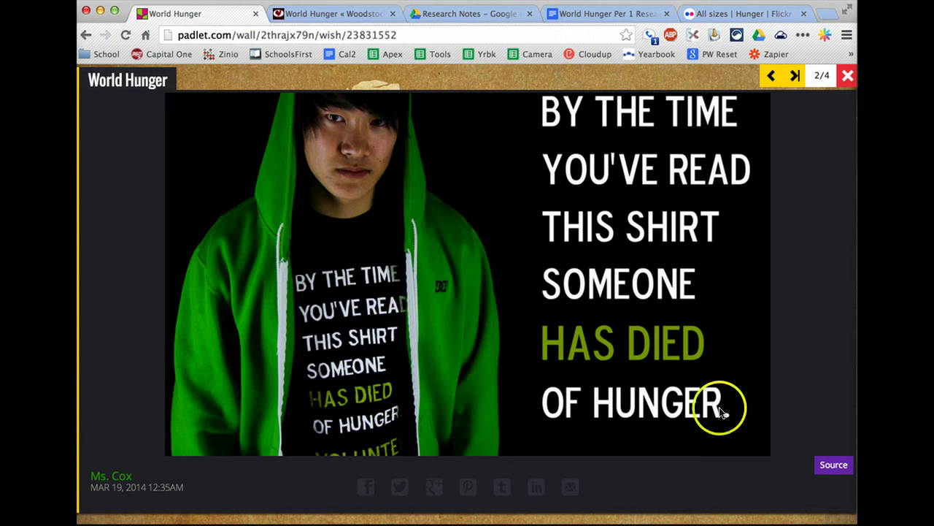
pyautogui.click(831, 471)
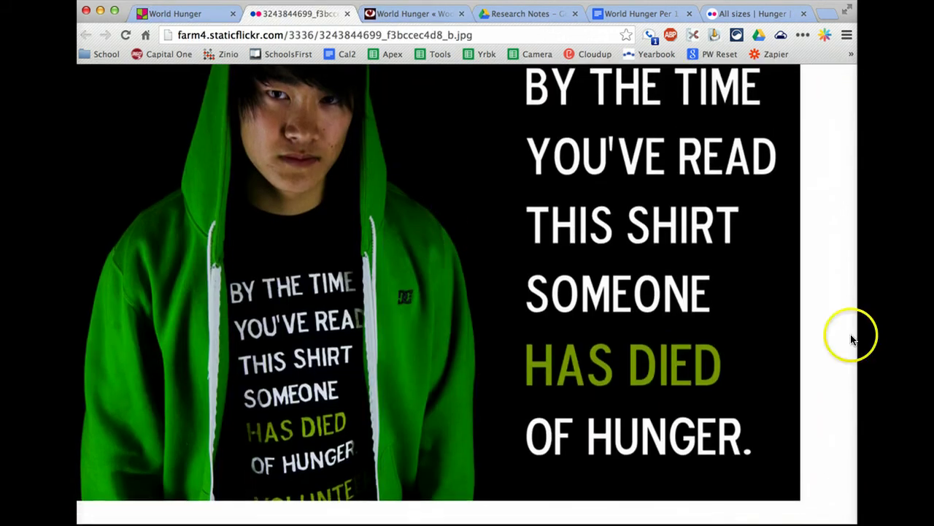
pyautogui.click(346, 13)
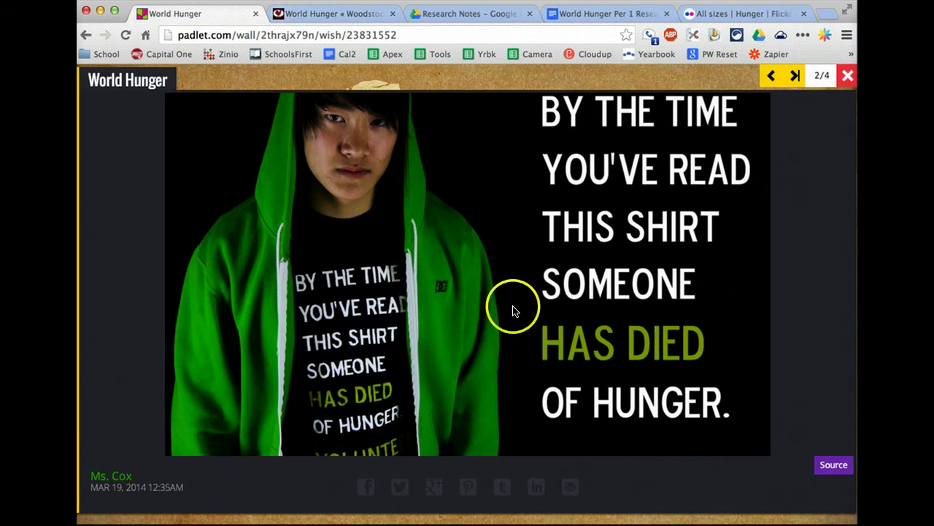
pyautogui.click(847, 75)
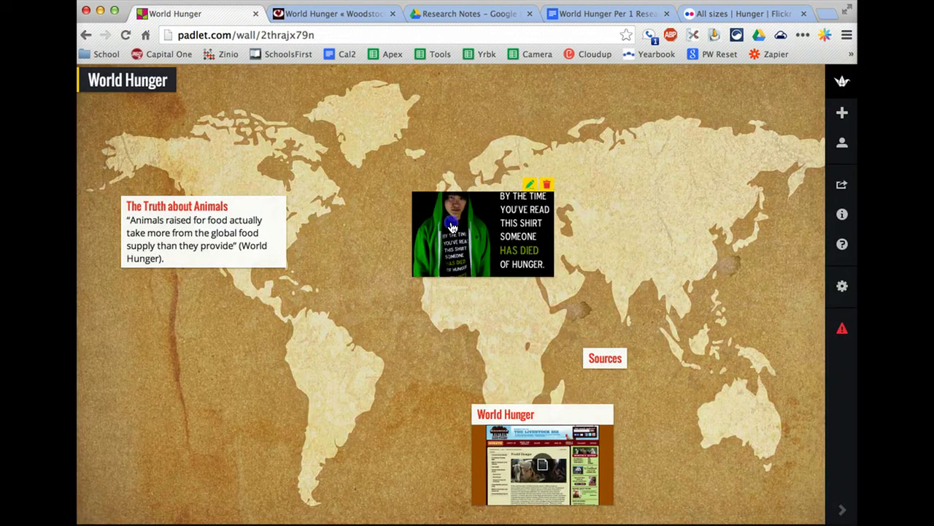
pyautogui.moveTo(536, 182); pyautogui.dragTo(759, 164)
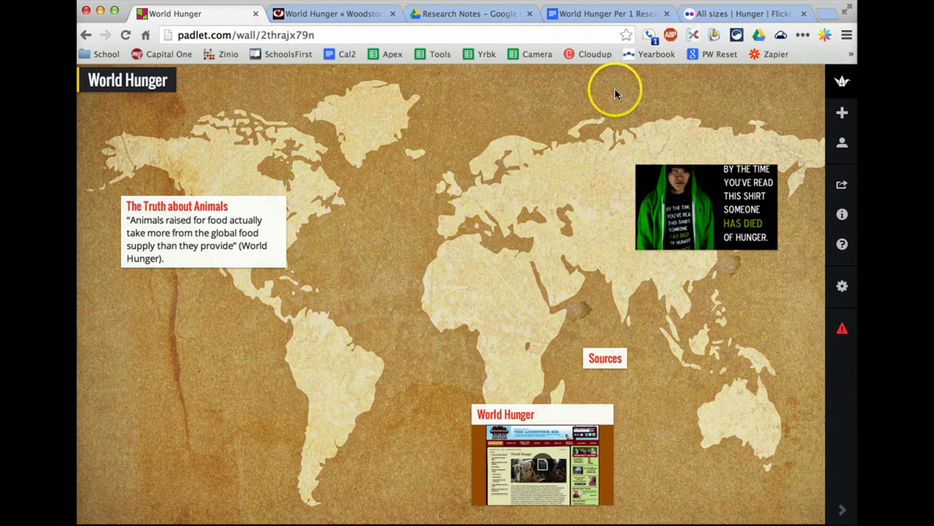
# Open the Flickr profile of photo owner The Factionist - ethical apparel.
pyautogui.click(720, 22)
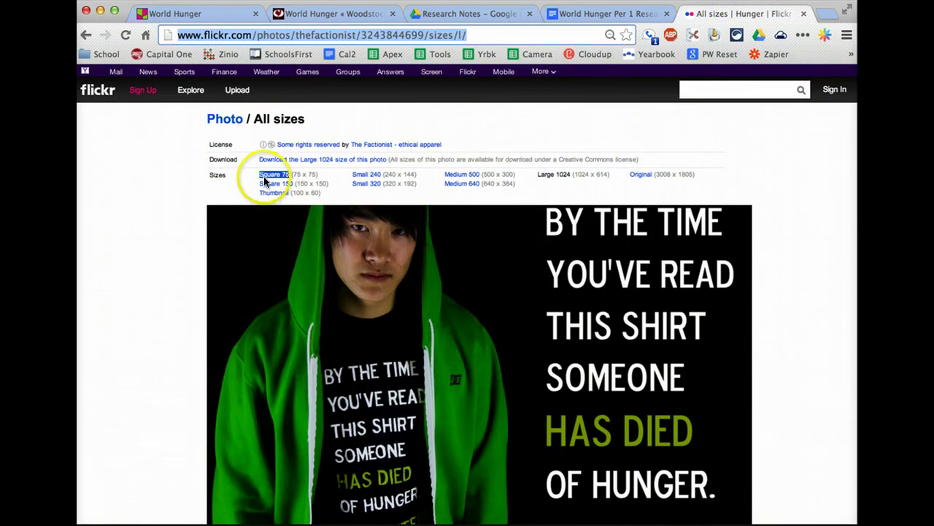
pyautogui.click(382, 145)
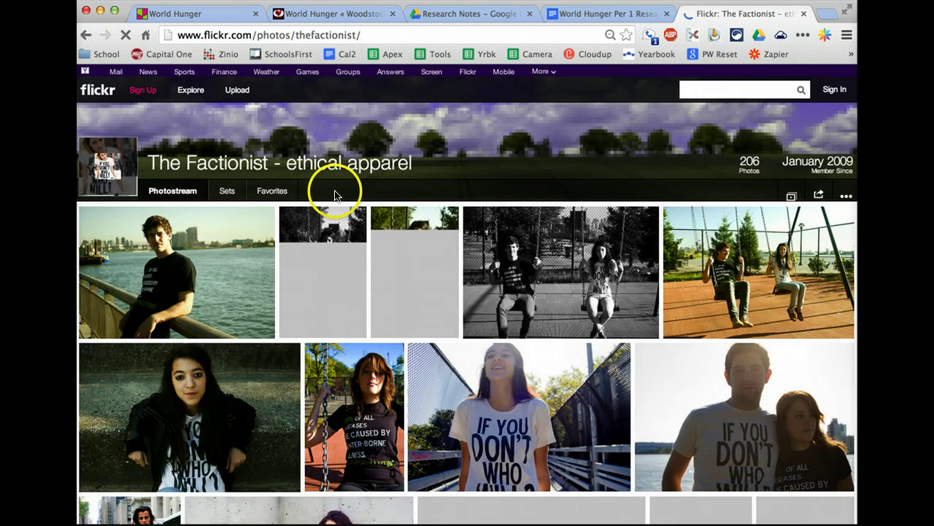
pyautogui.click(843, 197)
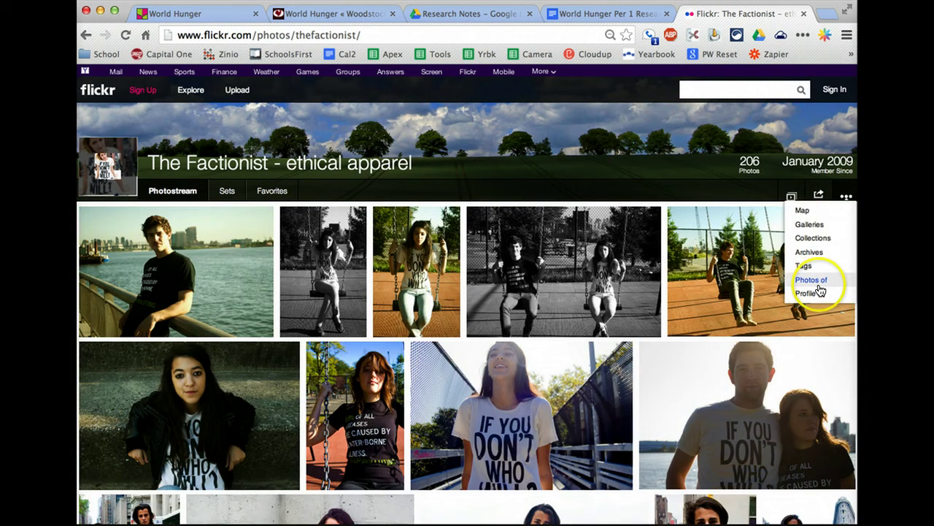
pyautogui.click(815, 293)
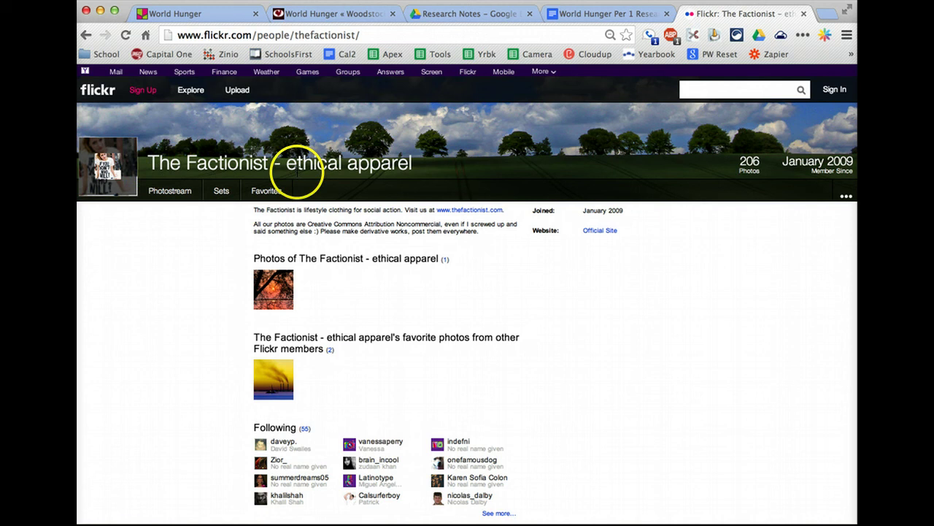
pyautogui.click(618, 16)
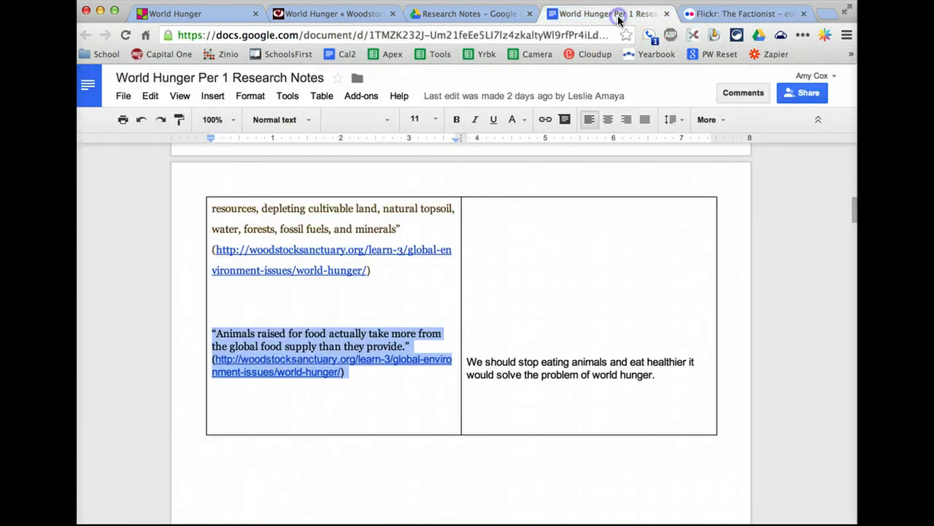
# Create a post under the shirt photo reading 'Image by The Factionist - ethical apparel (Flickr)'.
pyautogui.click(293, 16)
pyautogui.click(198, 16)
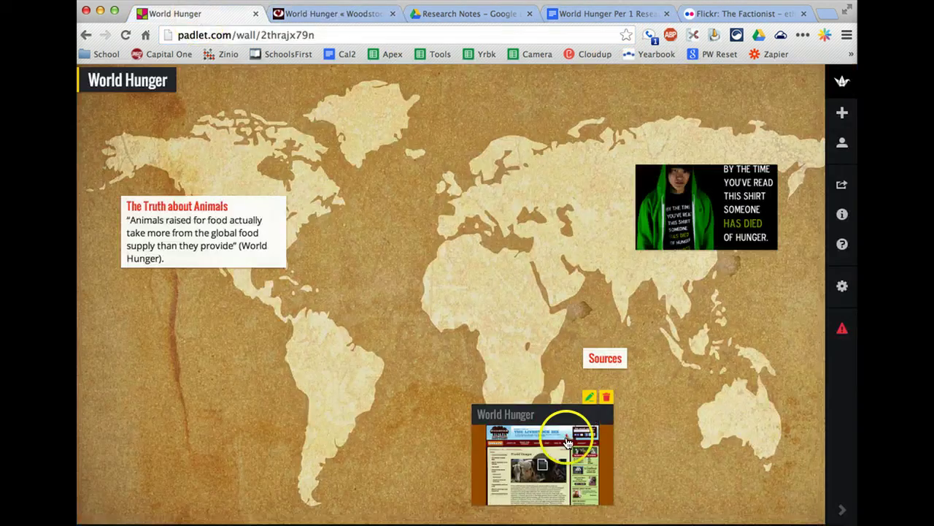
pyautogui.doubleClick(653, 272)
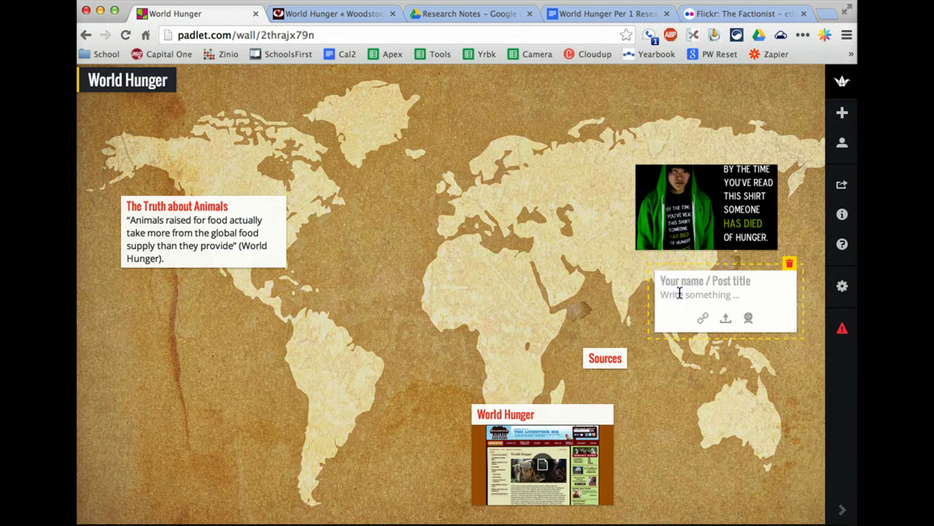
pyautogui.click(679, 293)
pyautogui.write('C')
pyautogui.press('BackSpace')
pyautogui.write('Image by The Factionist -')
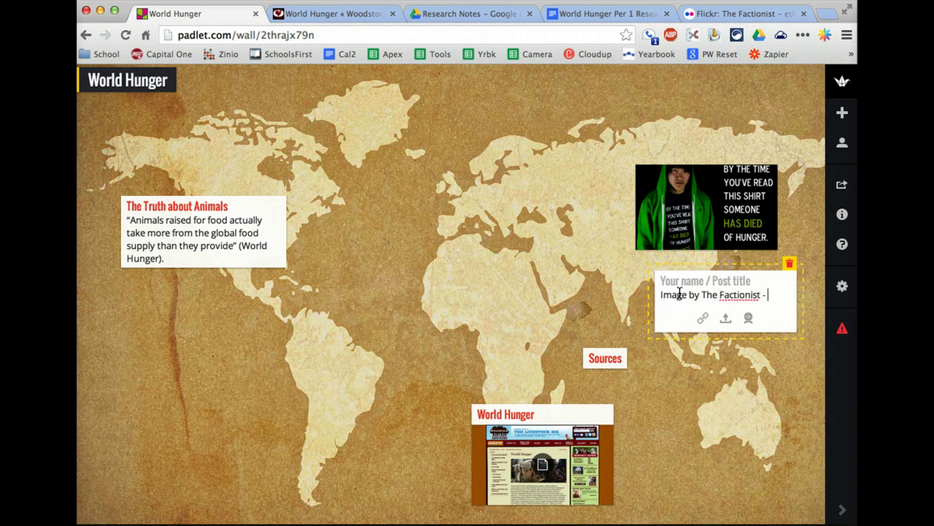
pyautogui.write('ethical')
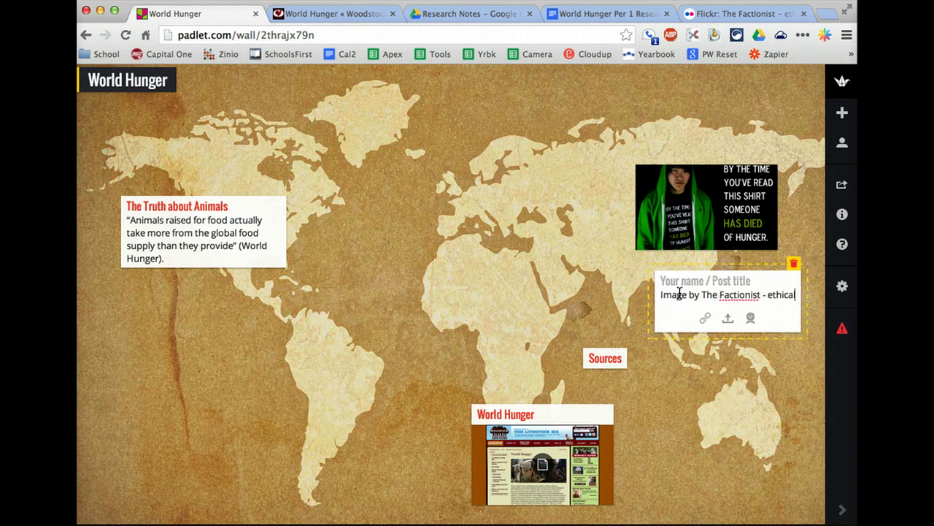
pyautogui.click(778, 18)
pyautogui.click(166, 14)
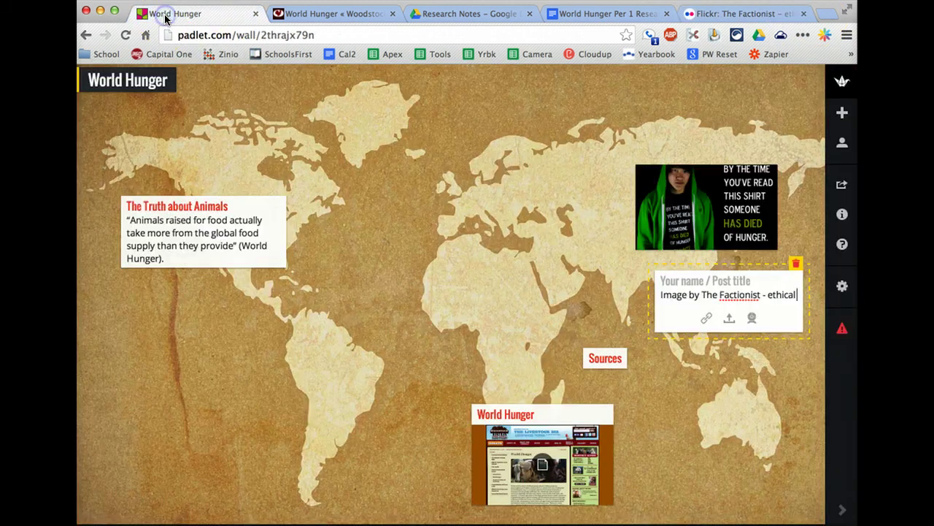
pyautogui.write('apparel (Flickr')
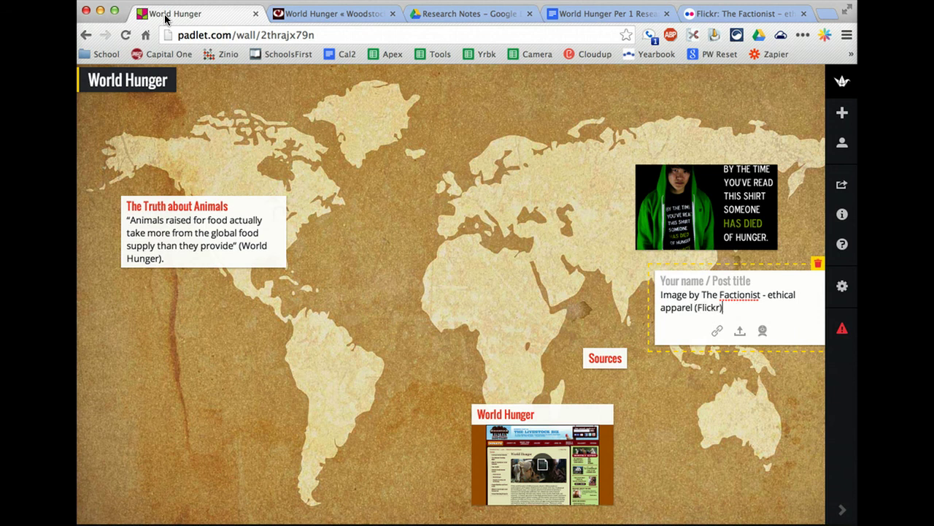
pyautogui.click(773, 357)
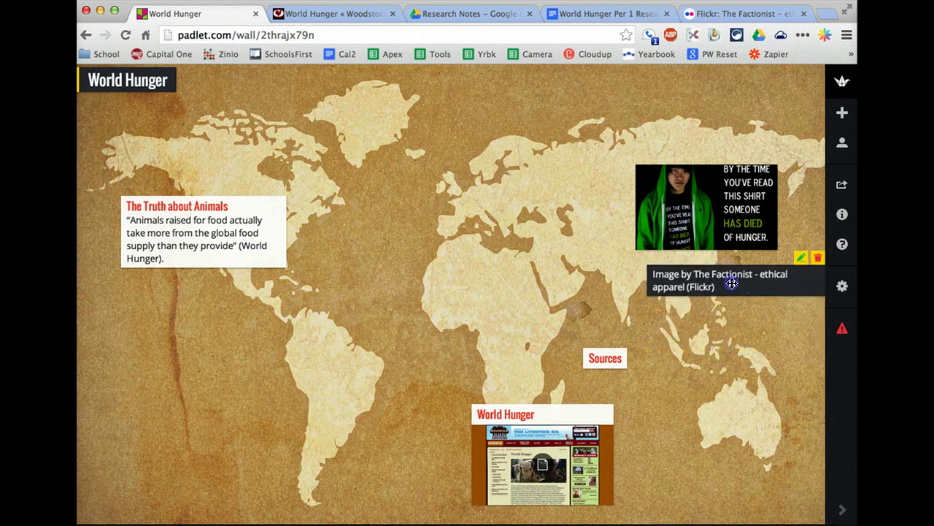
# Narrow the caption post to the photo's width and view the captioned photo full size.
pyautogui.moveTo(807, 285); pyautogui.dragTo(772, 270)
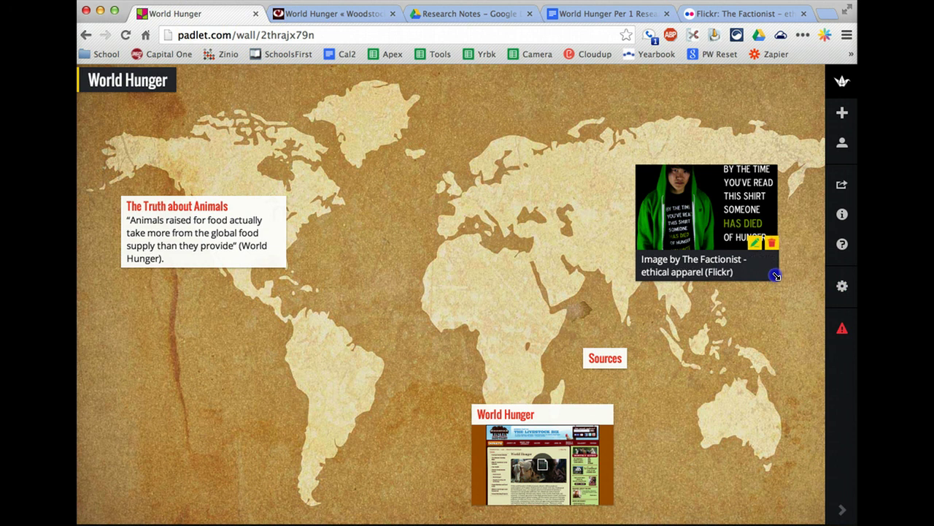
pyautogui.click(690, 370)
pyautogui.click(675, 276)
pyautogui.click(701, 211)
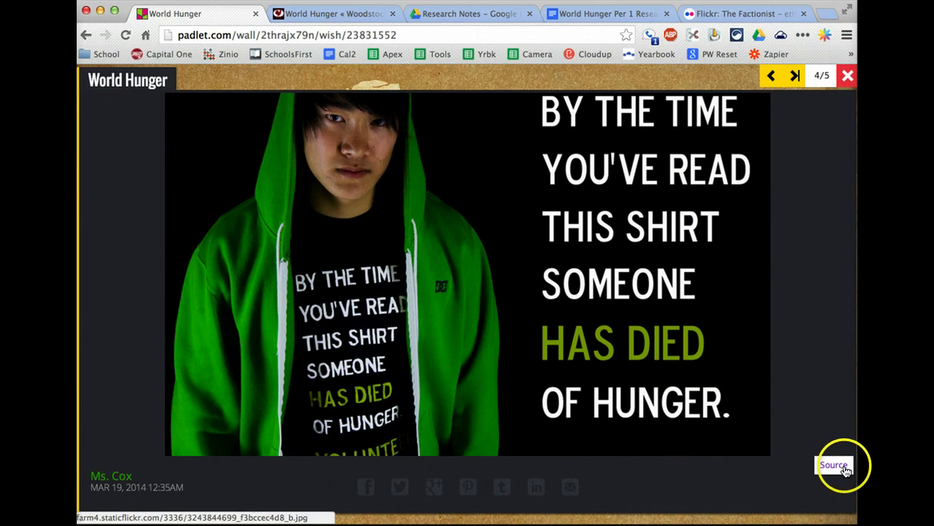
pyautogui.click(847, 76)
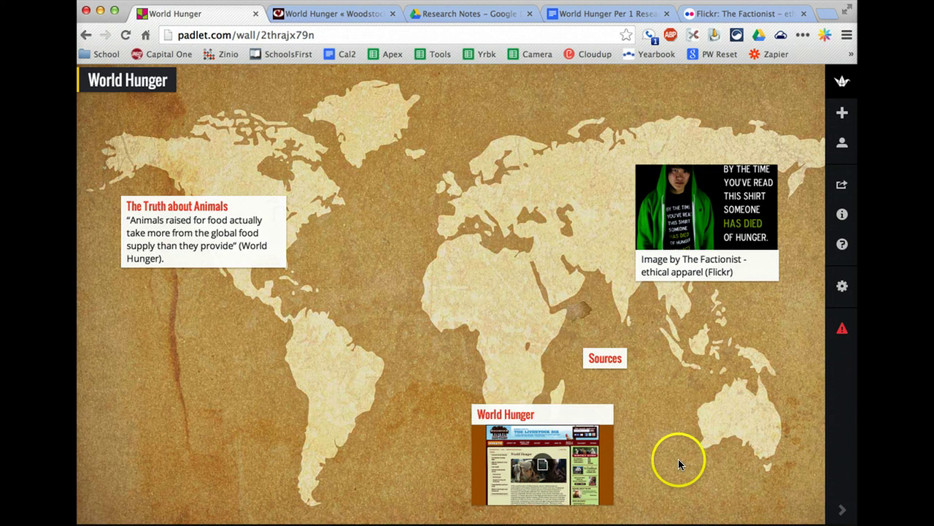
# Drag the World Hunger link post down to the wall's bottom edge, below the Sources label.
pyautogui.click(592, 347)
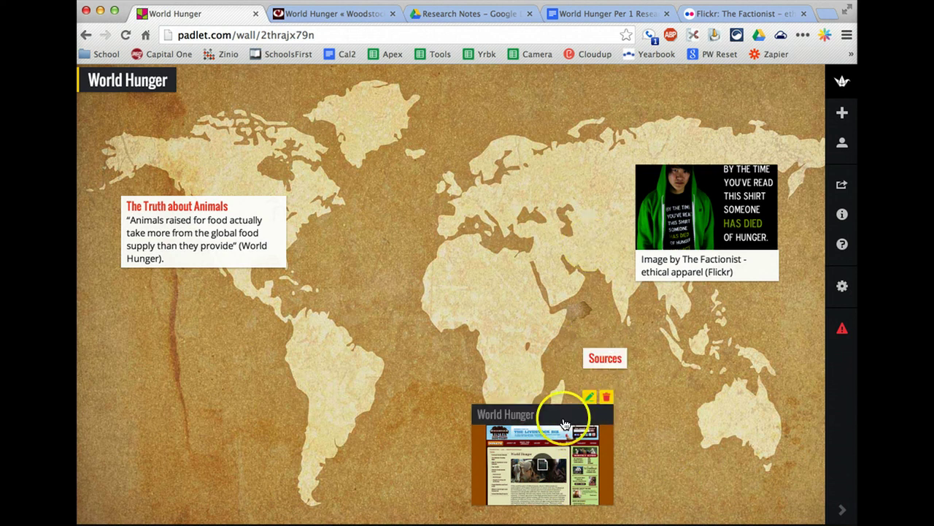
pyautogui.moveTo(559, 410)
pyautogui.mouseDown()
pyautogui.moveTo(560, 491)
pyautogui.moveTo(559, 398)
pyautogui.mouseUp()
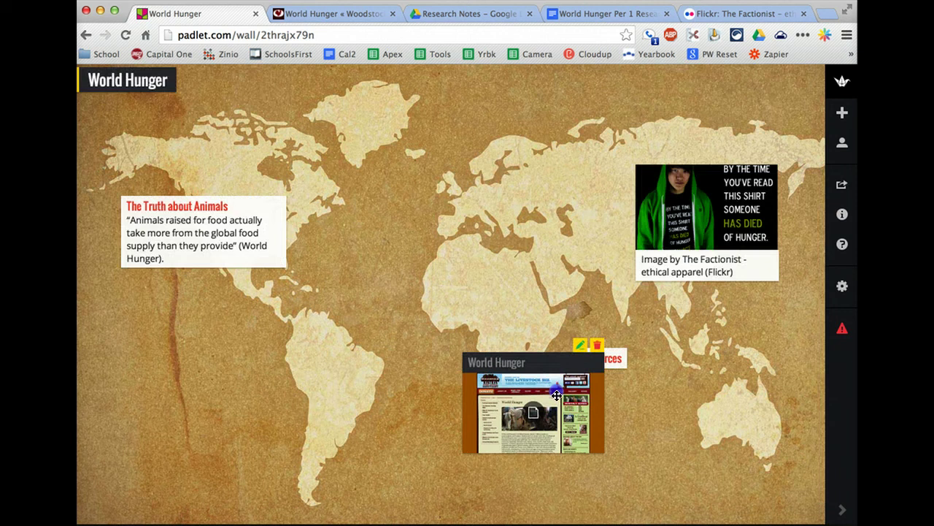
pyautogui.click(557, 396)
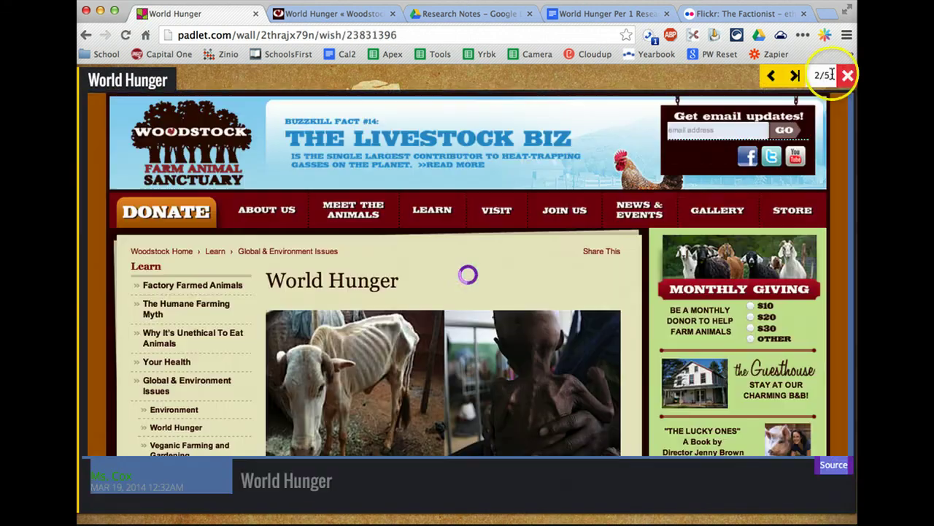
pyautogui.click(847, 75)
pyautogui.moveTo(546, 372); pyautogui.dragTo(536, 499)
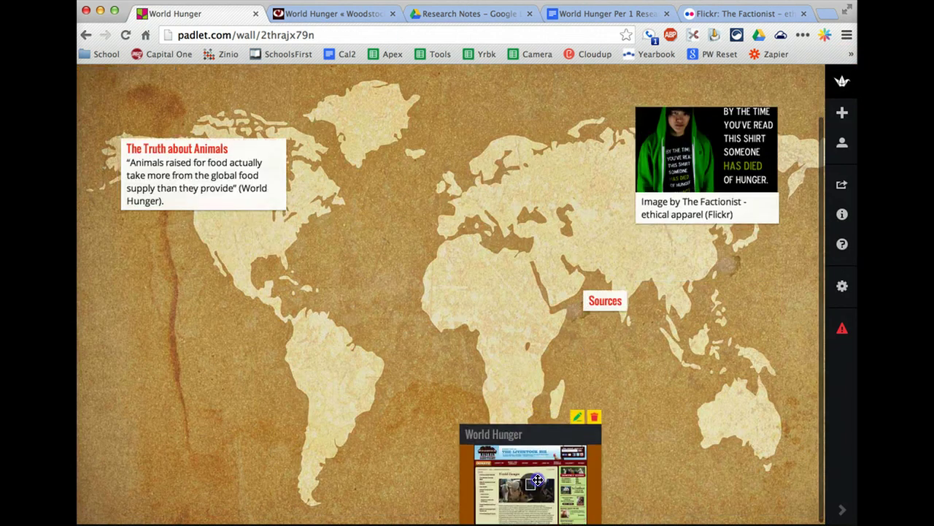
pyautogui.click(538, 333)
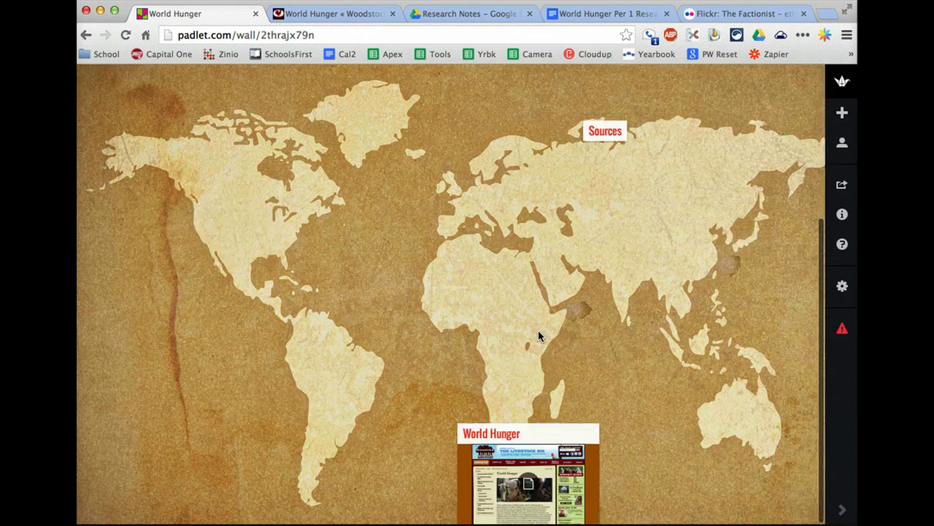
pyautogui.click(491, 407)
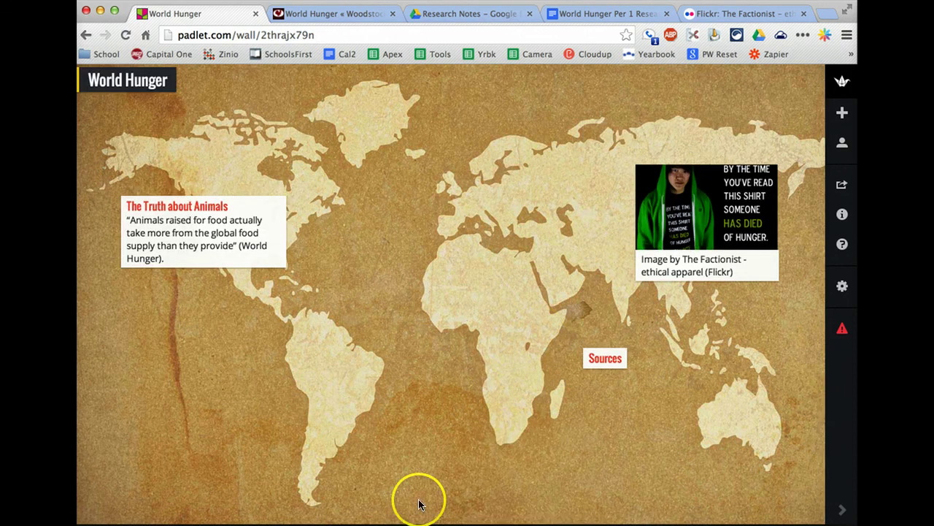